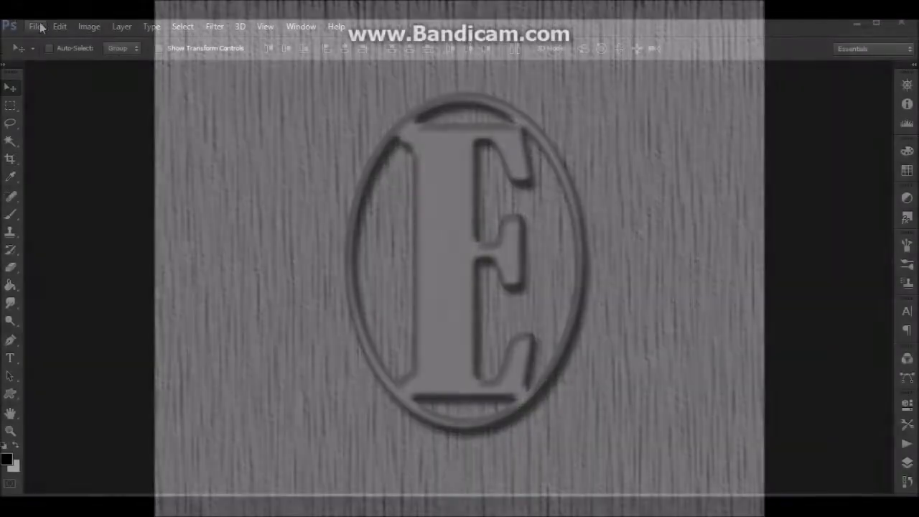
# Open the File menu to begin a new Photoshop document.
pyautogui.click(35, 27)
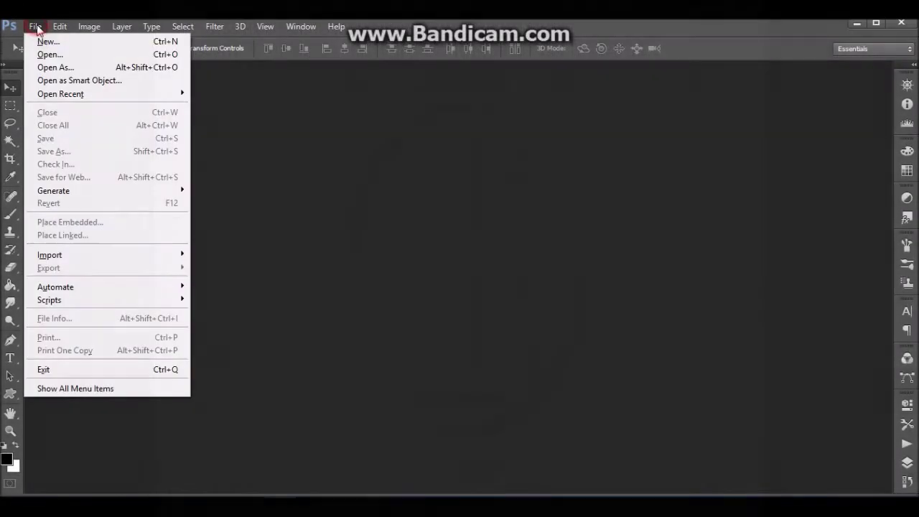
# Create a new 600 × 300 px document at resolution 300.
pyautogui.doubleClick(352, 199)
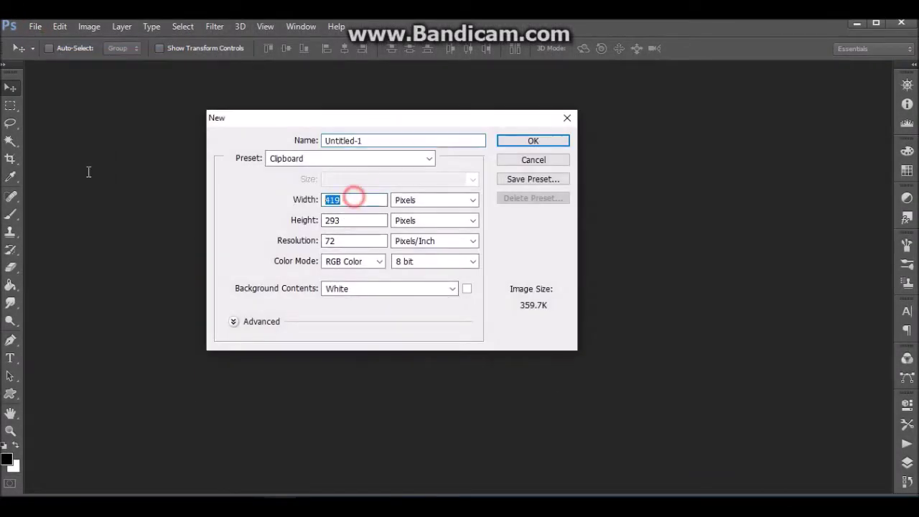
pyautogui.write('600')
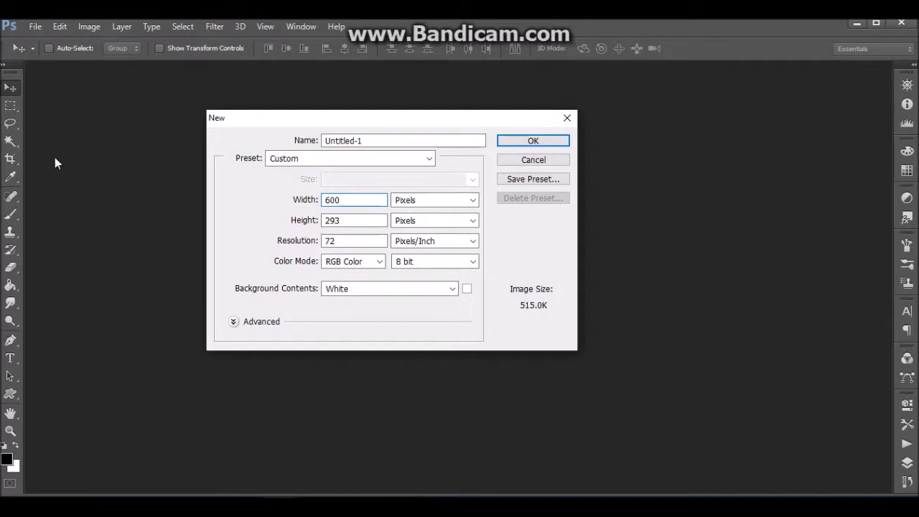
pyautogui.doubleClick(357, 219)
pyautogui.write('300')
pyautogui.doubleClick(362, 243)
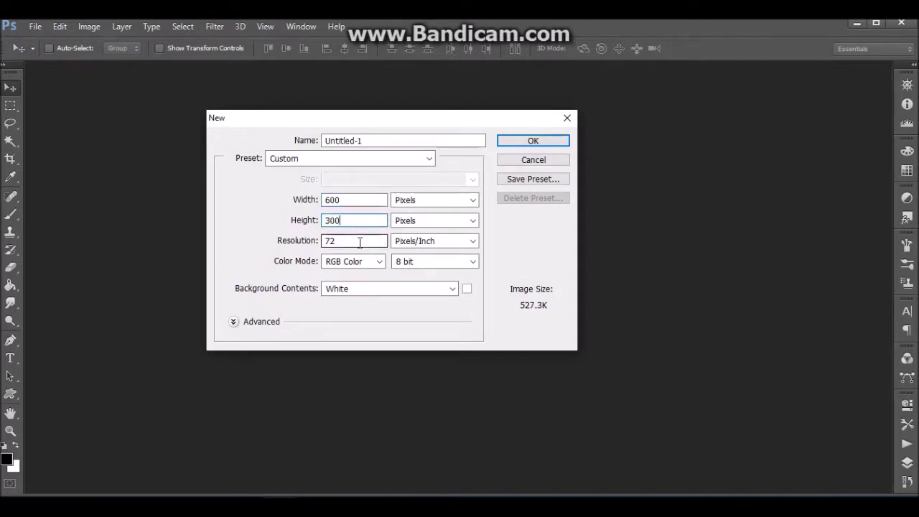
pyautogui.write('300')
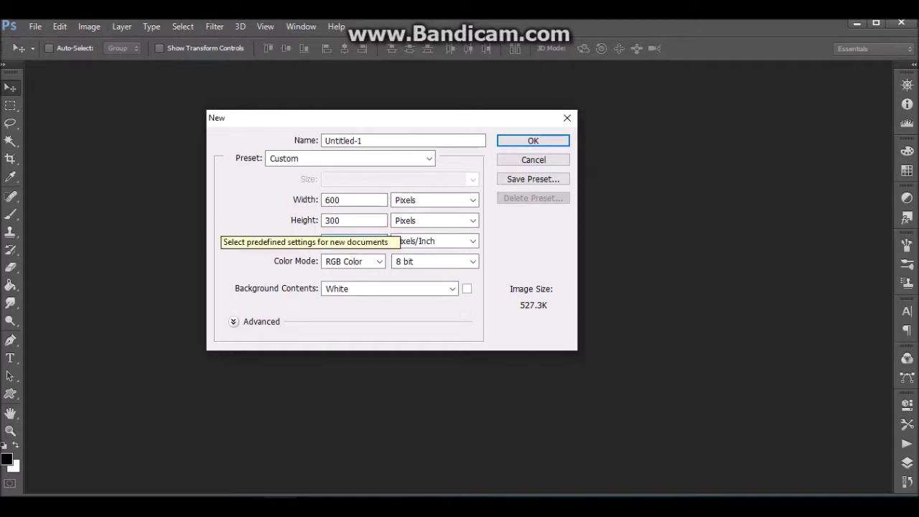
pyautogui.click(535, 141)
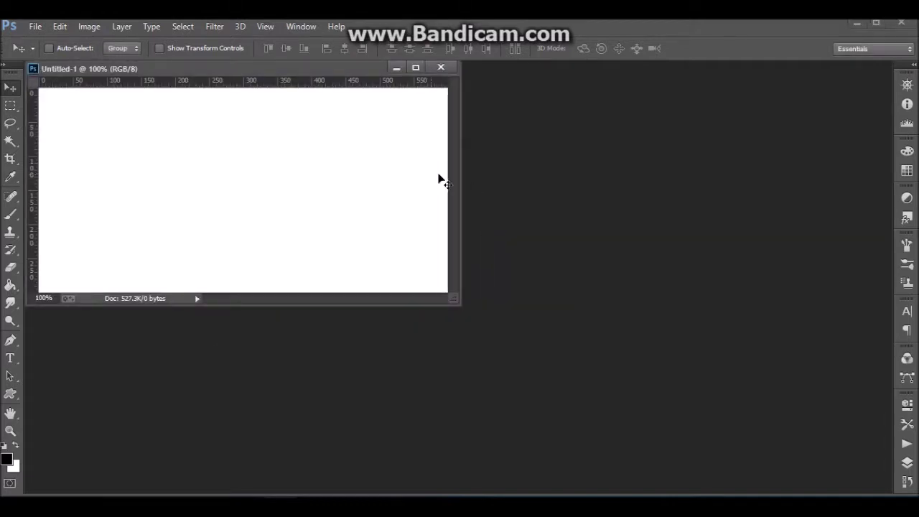
# Enlarge the Untitled-1 document window to fill the workspace.
pyautogui.moveTo(461, 185)
pyautogui.mouseDown()
pyautogui.moveTo(917, 184)
pyautogui.moveTo(891, 198)
pyautogui.mouseUp()
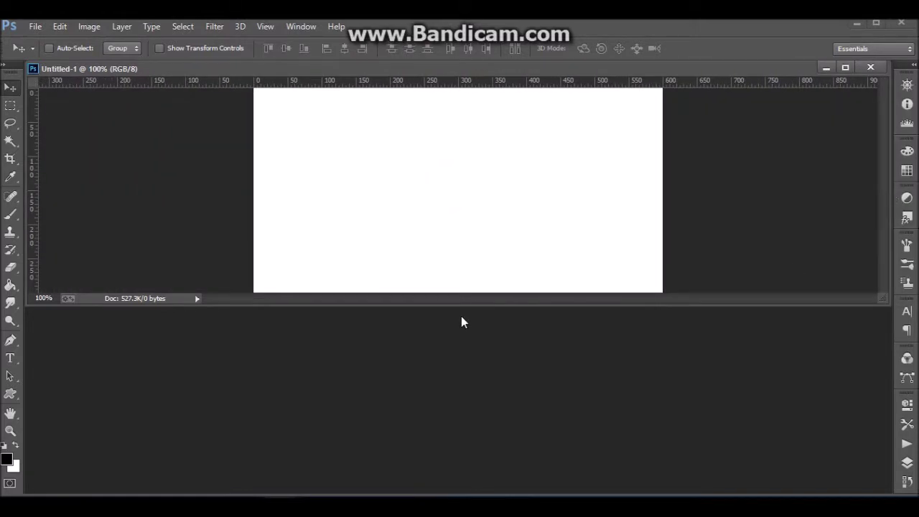
pyautogui.moveTo(466, 306); pyautogui.dragTo(444, 493)
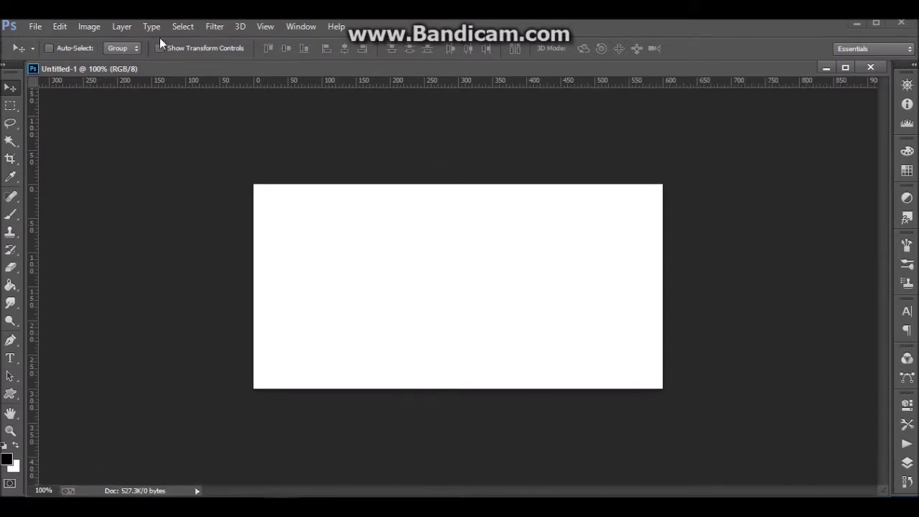
pyautogui.click(213, 28)
# Apply Oil Paint with Stylization 0.1, Cleanliness 4.35, Scale 0.1 and Shine 2.45.
pyautogui.click(260, 147)
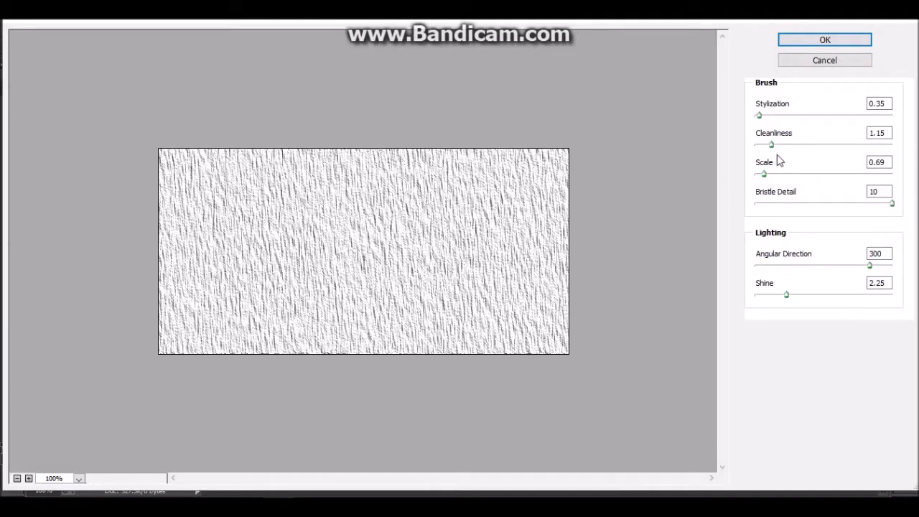
pyautogui.moveTo(773, 145)
pyautogui.mouseDown()
pyautogui.moveTo(760, 146)
pyautogui.moveTo(824, 148)
pyautogui.moveTo(801, 147)
pyautogui.mouseUp()
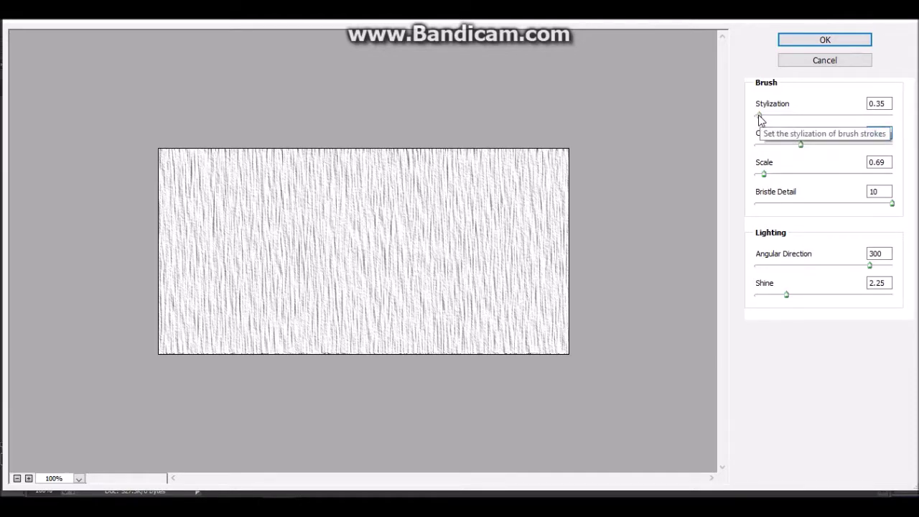
pyautogui.moveTo(760, 117)
pyautogui.mouseDown()
pyautogui.moveTo(779, 119)
pyautogui.moveTo(755, 117)
pyautogui.mouseUp()
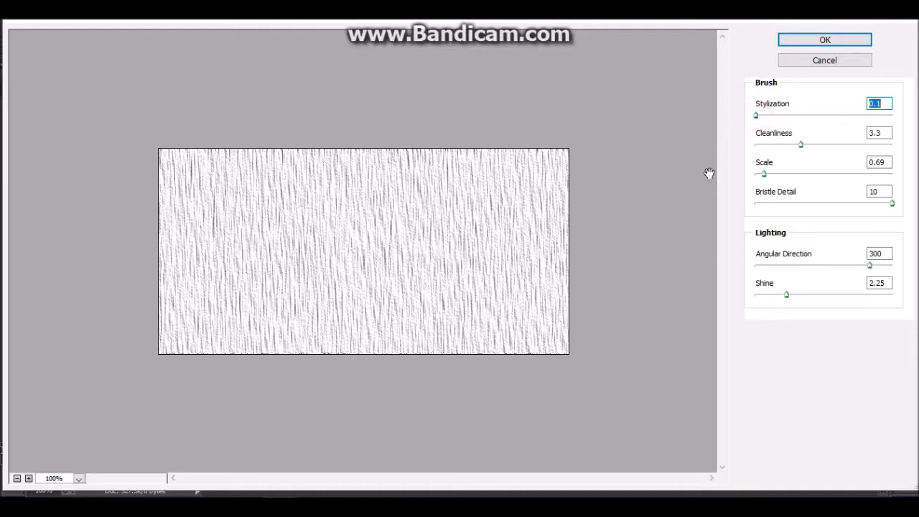
pyautogui.click(764, 174)
pyautogui.moveTo(763, 176)
pyautogui.mouseDown()
pyautogui.moveTo(775, 179)
pyautogui.moveTo(754, 175)
pyautogui.mouseUp()
pyautogui.moveTo(802, 144); pyautogui.dragTo(817, 147)
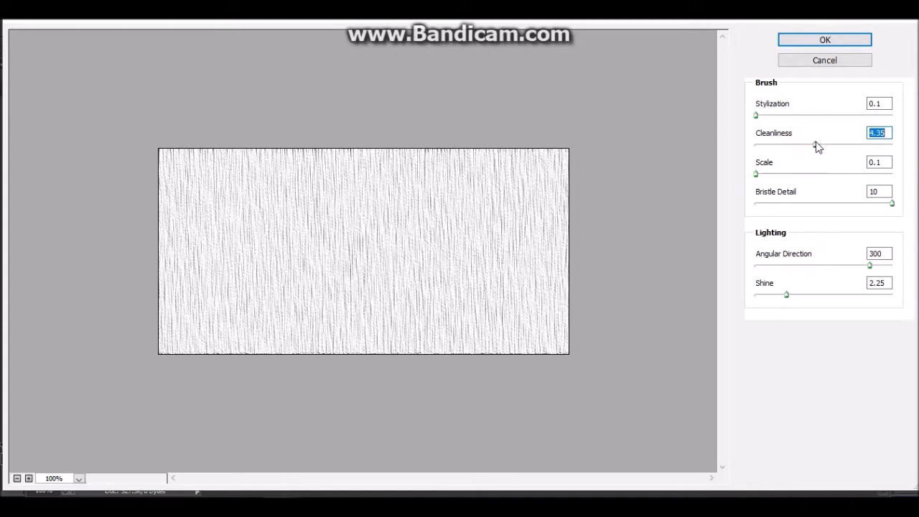
pyautogui.moveTo(787, 299); pyautogui.dragTo(790, 290)
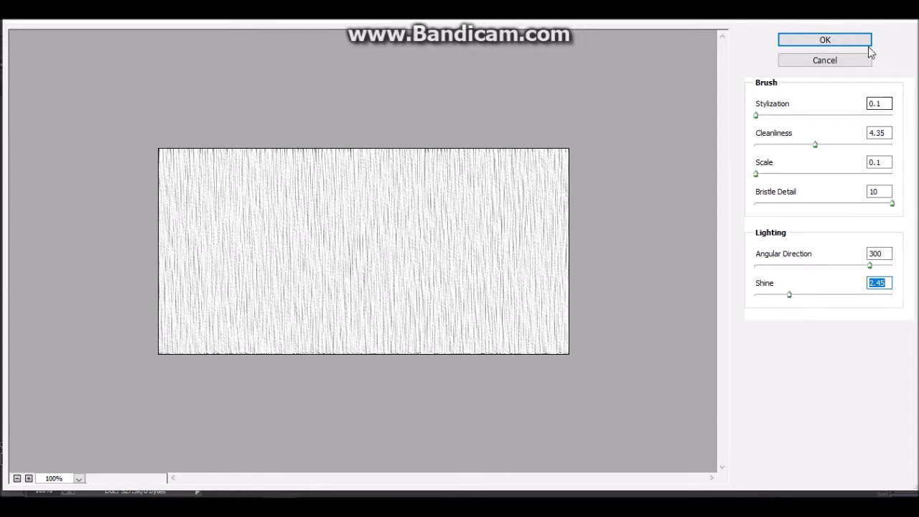
pyautogui.click(825, 42)
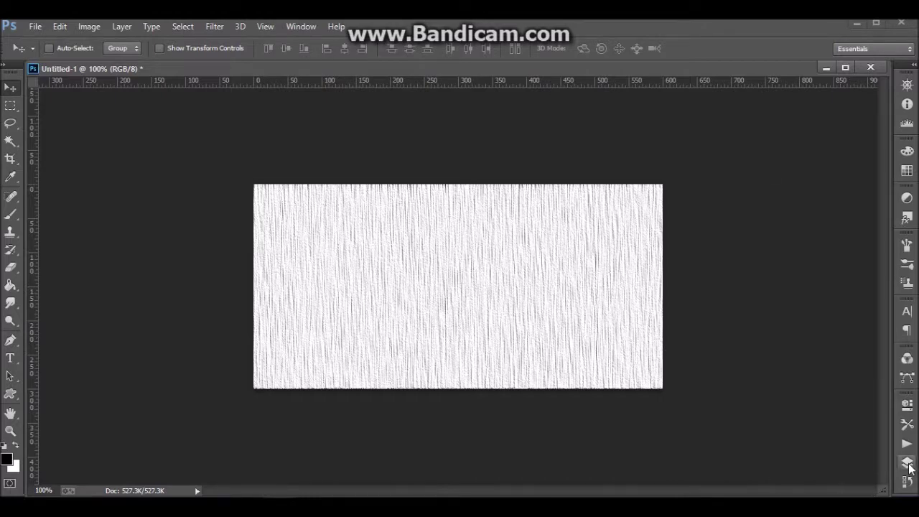
# Unlock the background layer and add an empty Layer 1 above it.
pyautogui.click(907, 463)
pyautogui.click(866, 401)
pyautogui.click(850, 477)
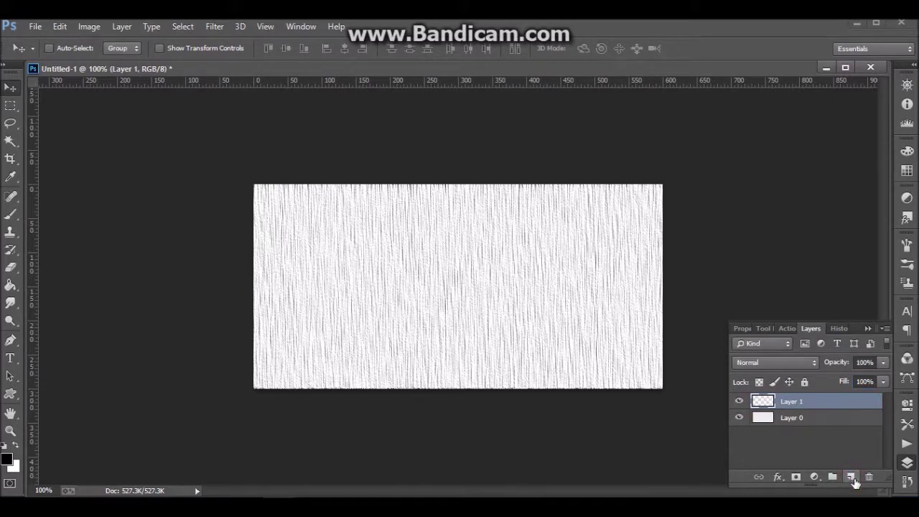
# Set the foreground colour to muted gold #b99943.
pyautogui.click(9, 461)
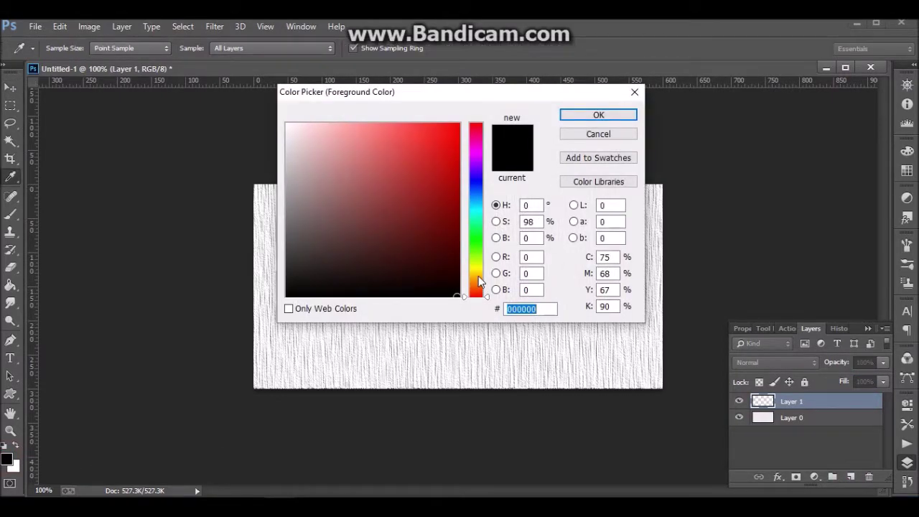
pyautogui.click(478, 275)
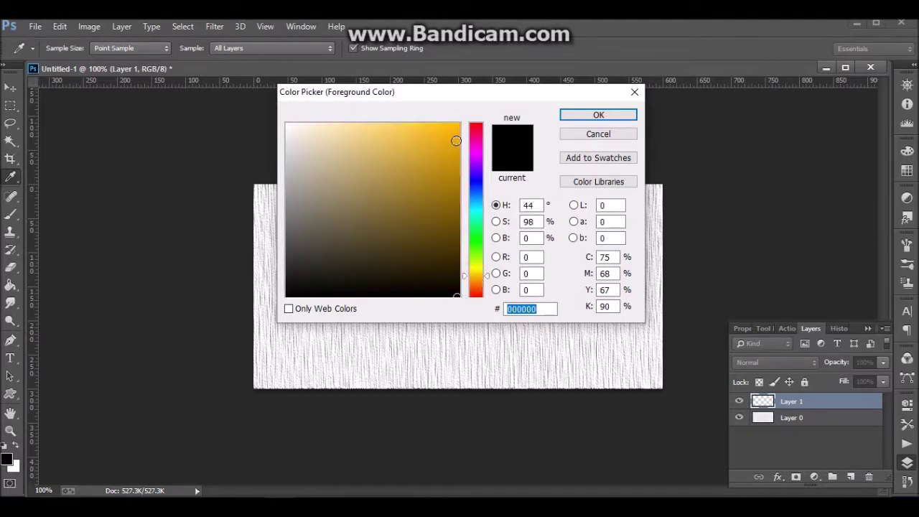
pyautogui.click(456, 140)
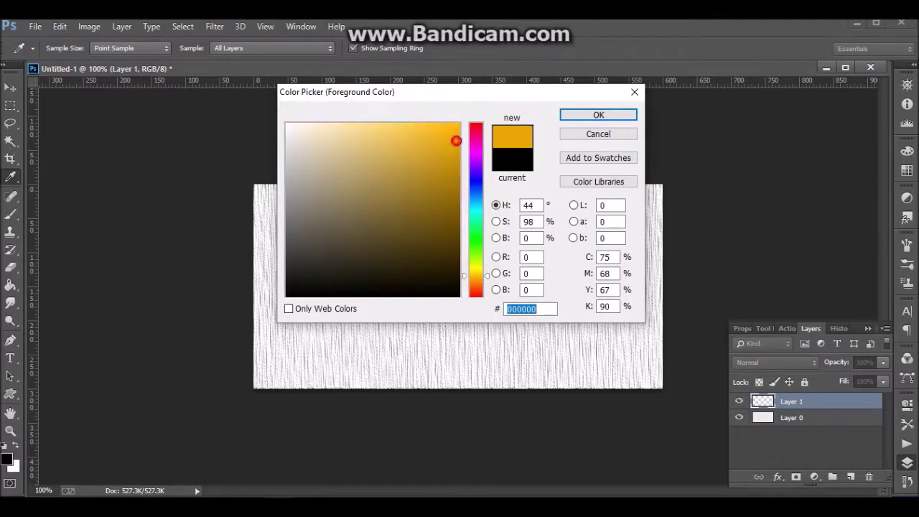
pyautogui.click(422, 153)
pyautogui.click(397, 171)
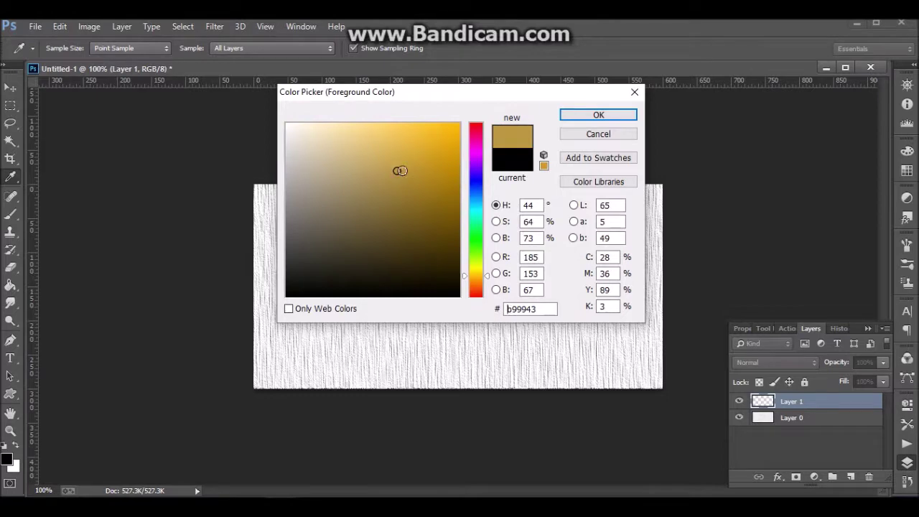
pyautogui.click(593, 116)
pyautogui.press('v')
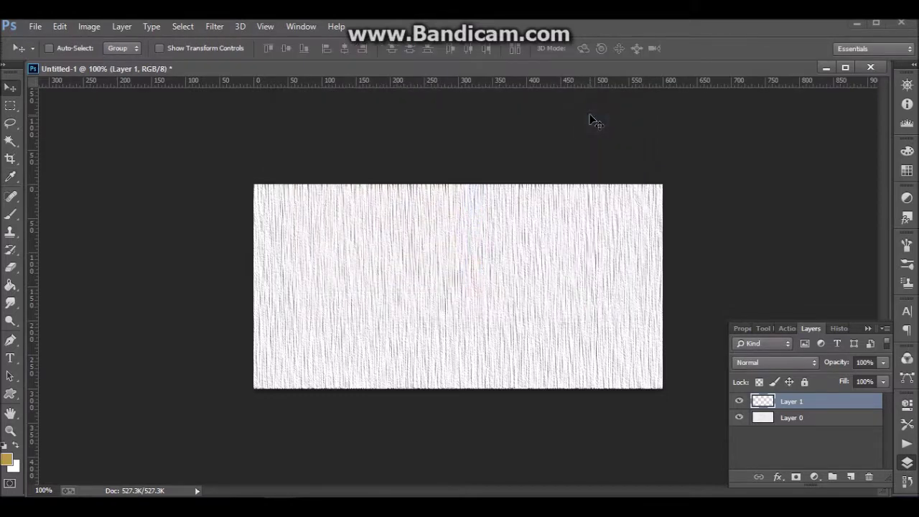
# Type a letter E in 48 pt Bernard MT Condensed near the canvas centre.
pyautogui.click(14, 360)
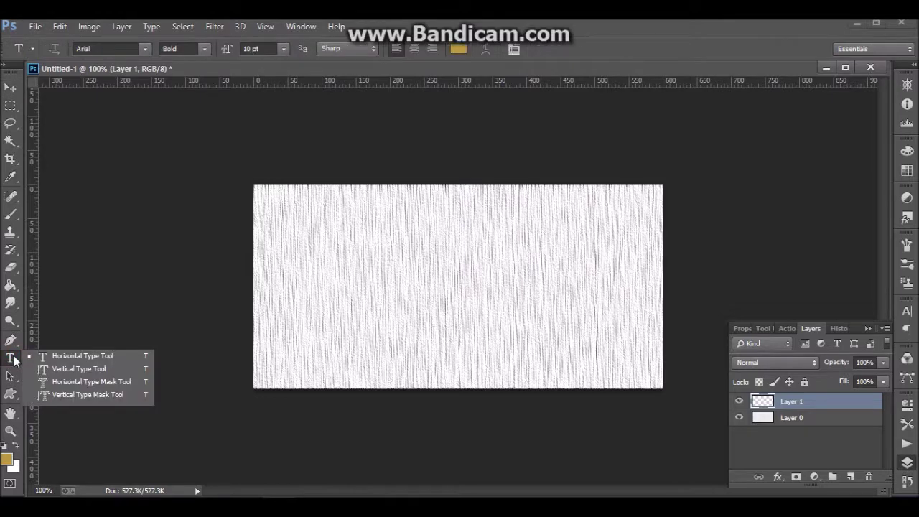
pyautogui.click(408, 300)
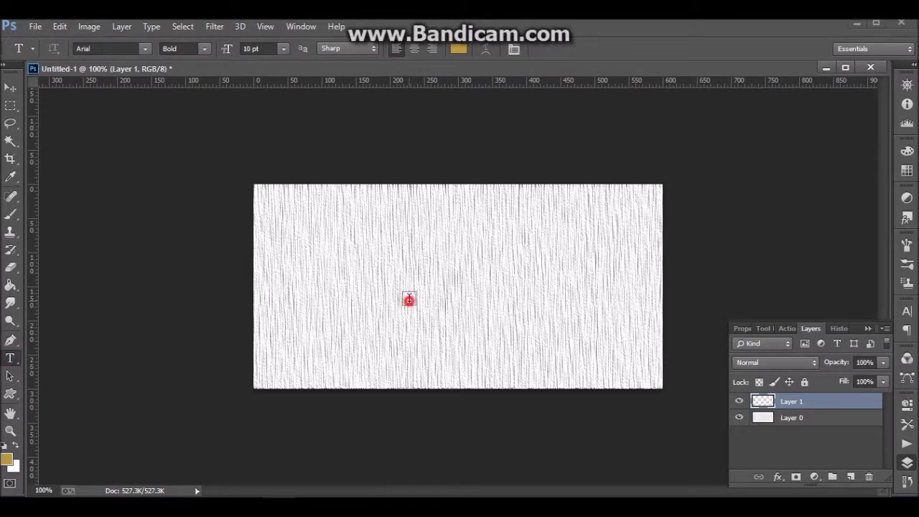
pyautogui.click(281, 49)
pyautogui.click(287, 251)
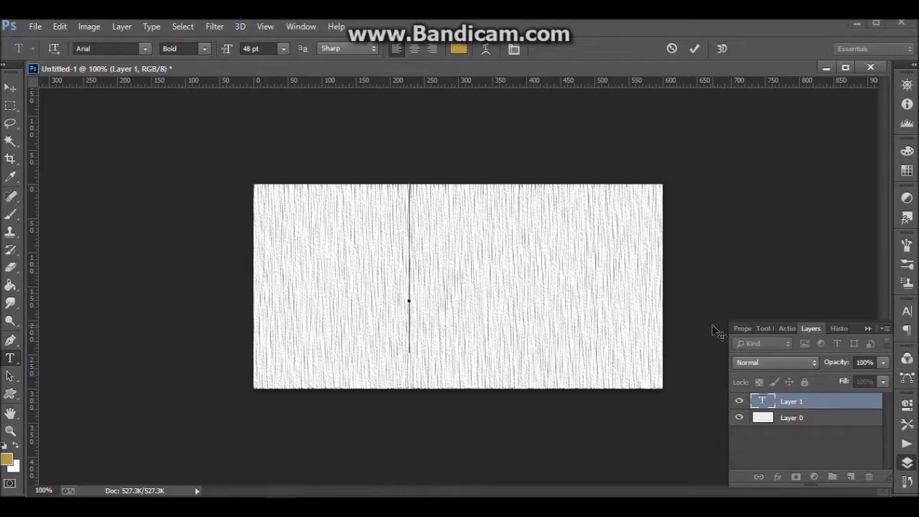
pyautogui.click(145, 49)
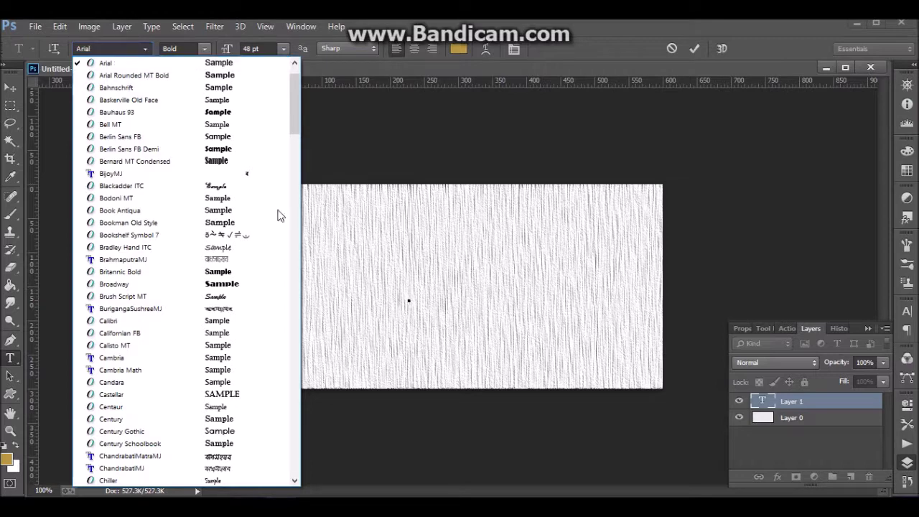
pyautogui.click(237, 162)
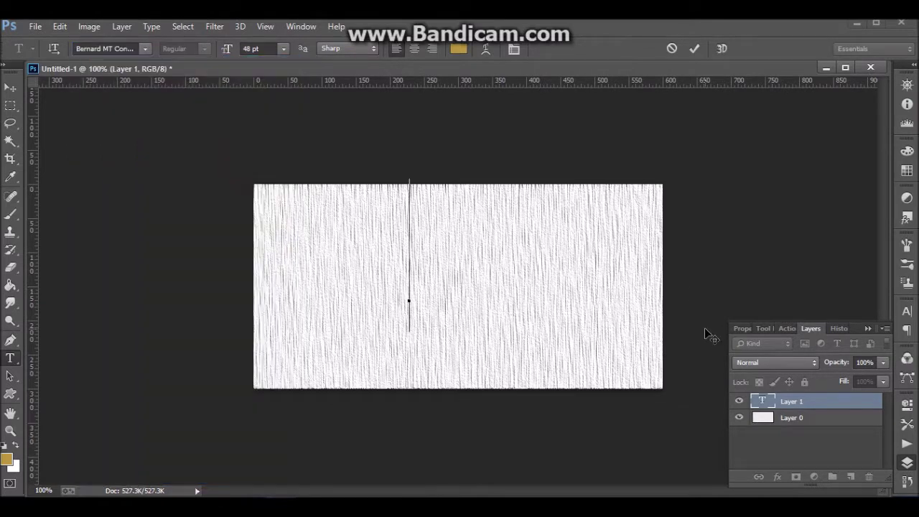
pyautogui.write('E')
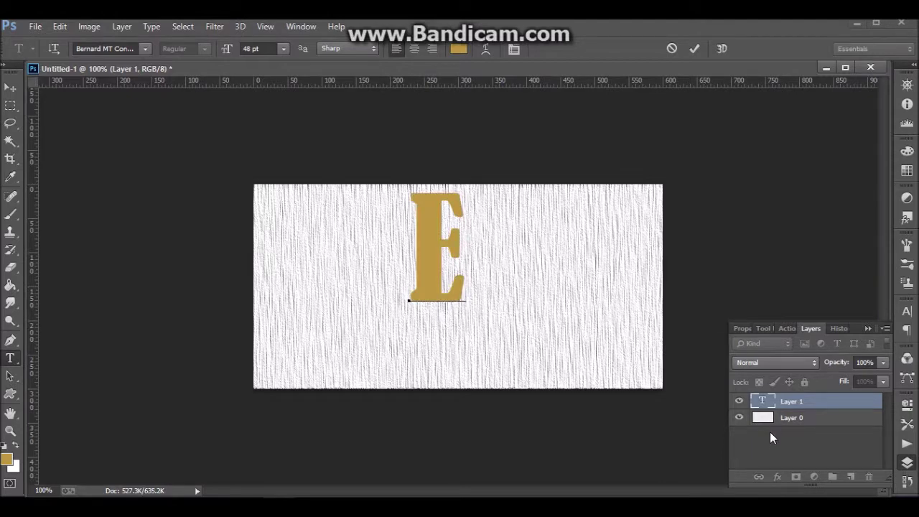
# Move the E down toward the centre and add an empty layer above it.
pyautogui.click(10, 87)
pyautogui.moveTo(429, 273); pyautogui.dragTo(438, 310)
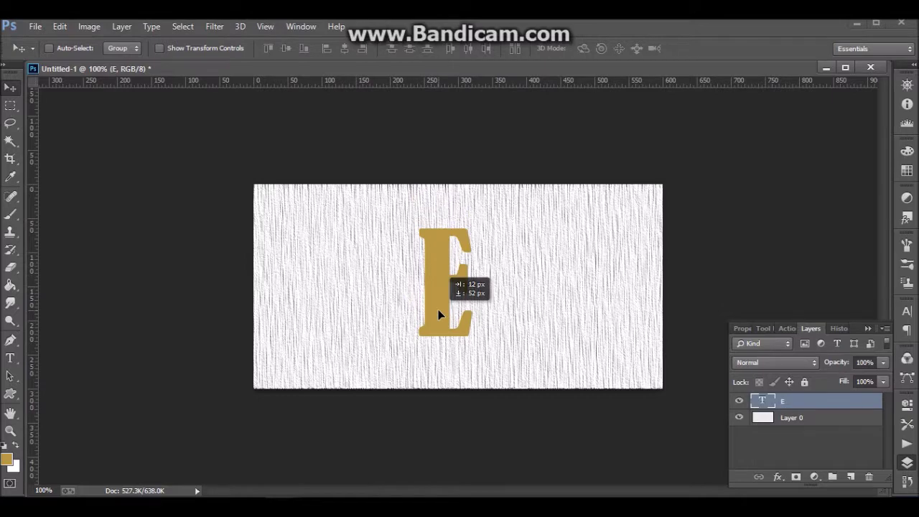
pyautogui.click(850, 477)
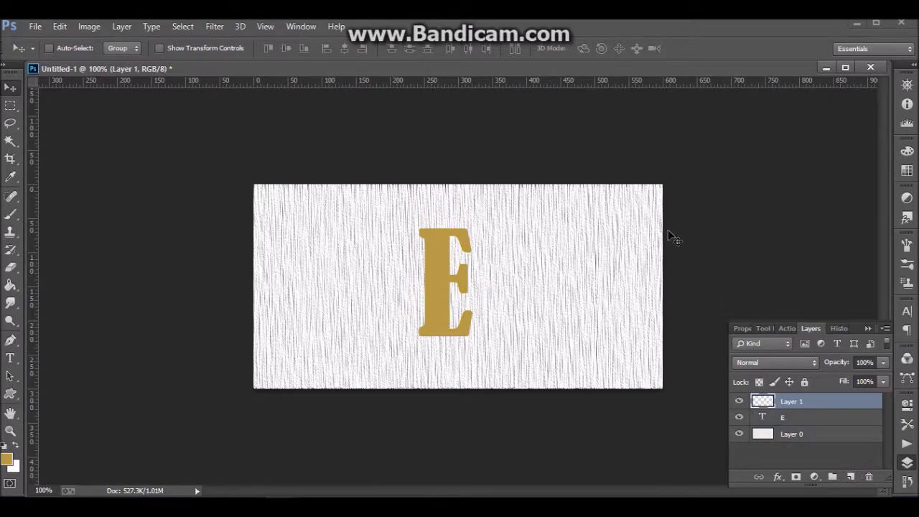
# Draw a 138 × 195 px gold oval ring custom shape over the E.
pyautogui.click(12, 394)
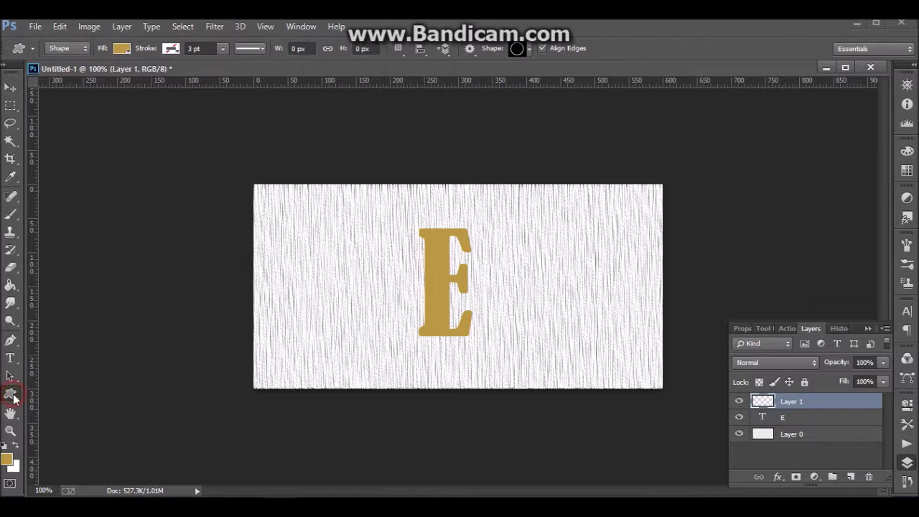
pyautogui.click(519, 49)
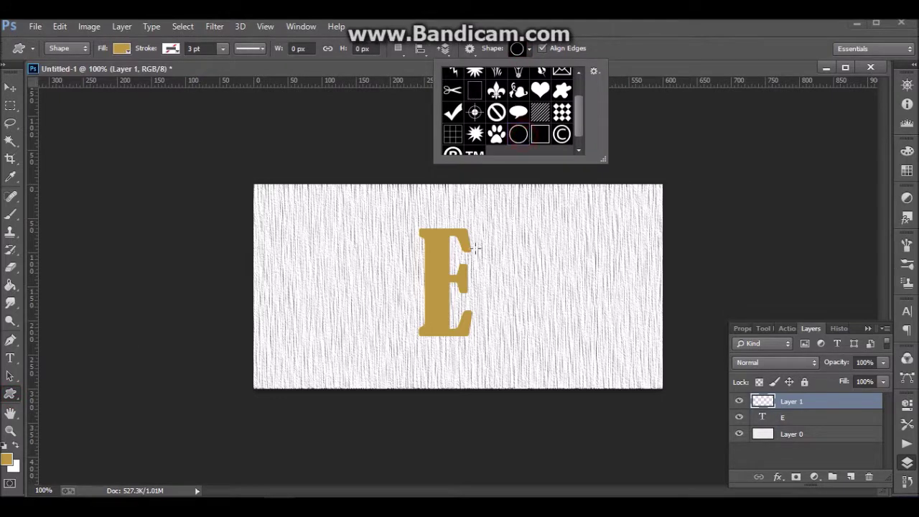
pyautogui.moveTo(417, 230); pyautogui.dragTo(500, 361)
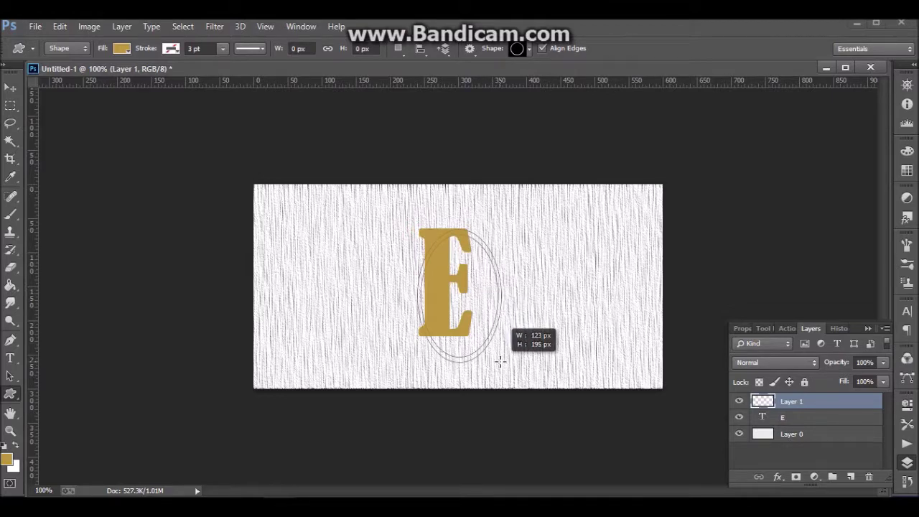
pyautogui.moveTo(500, 362); pyautogui.dragTo(500, 353)
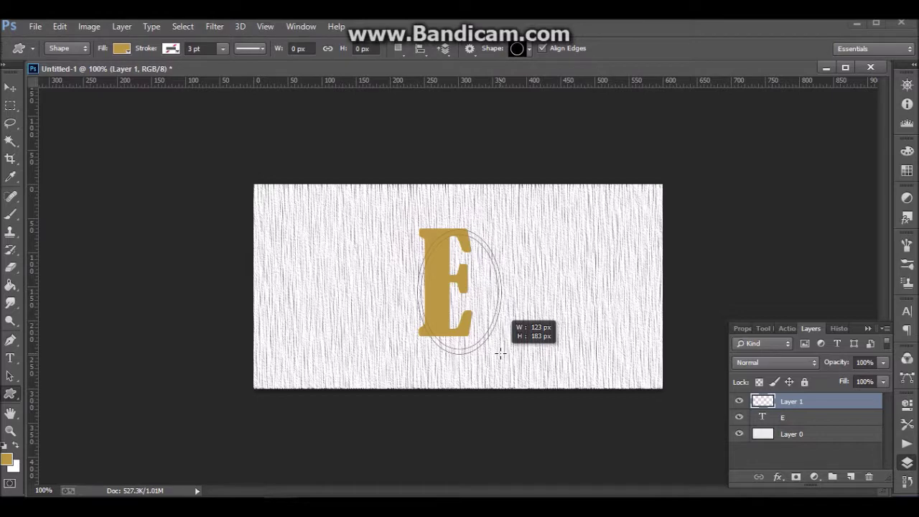
pyautogui.moveTo(501, 353); pyautogui.dragTo(510, 363)
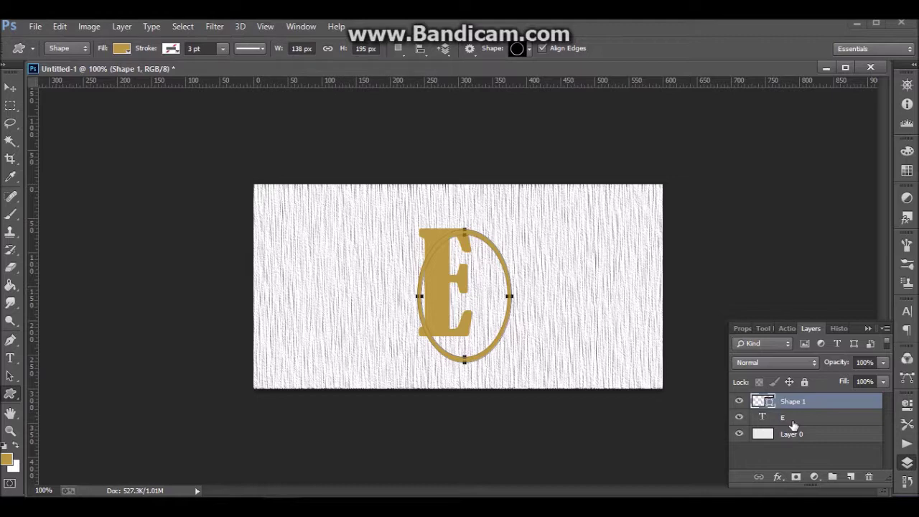
pyautogui.click(793, 425)
pyautogui.click(11, 88)
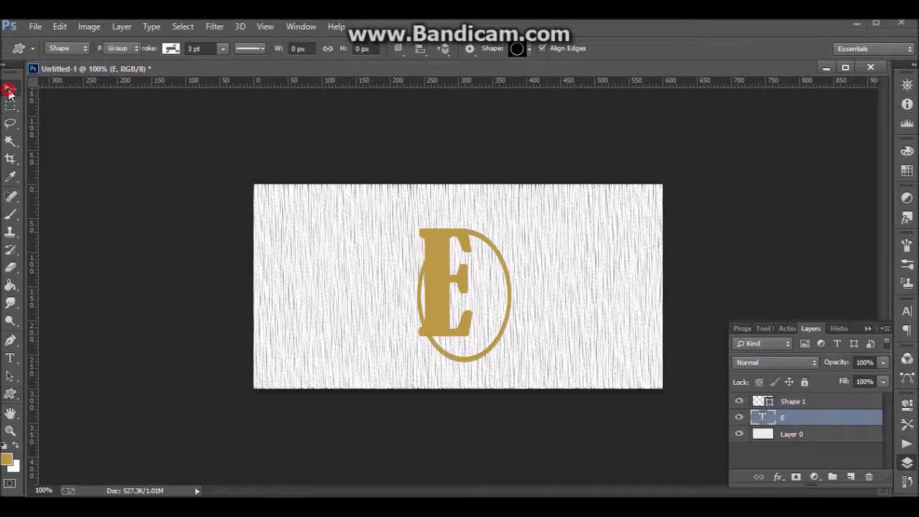
# Drag the letter E right into the middle of the oval ring.
pyautogui.moveTo(438, 292); pyautogui.dragTo(452, 299)
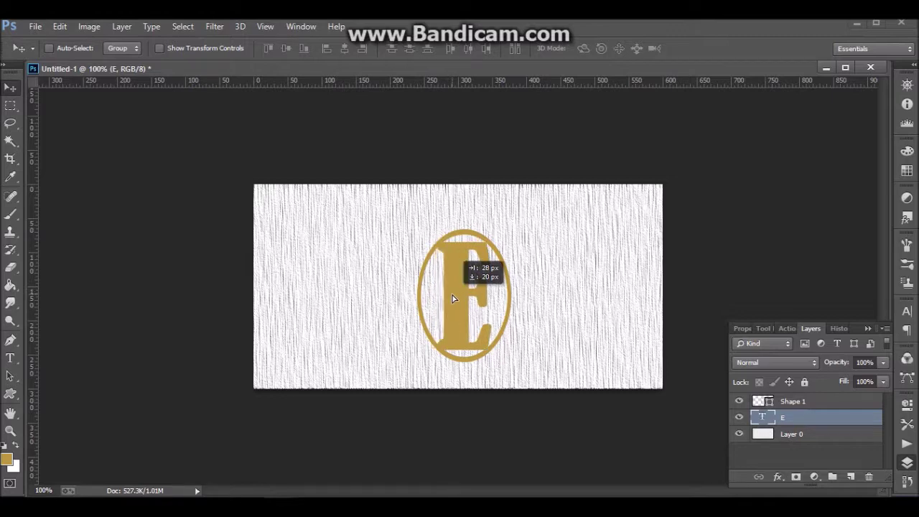
pyautogui.moveTo(452, 298); pyautogui.dragTo(452, 298)
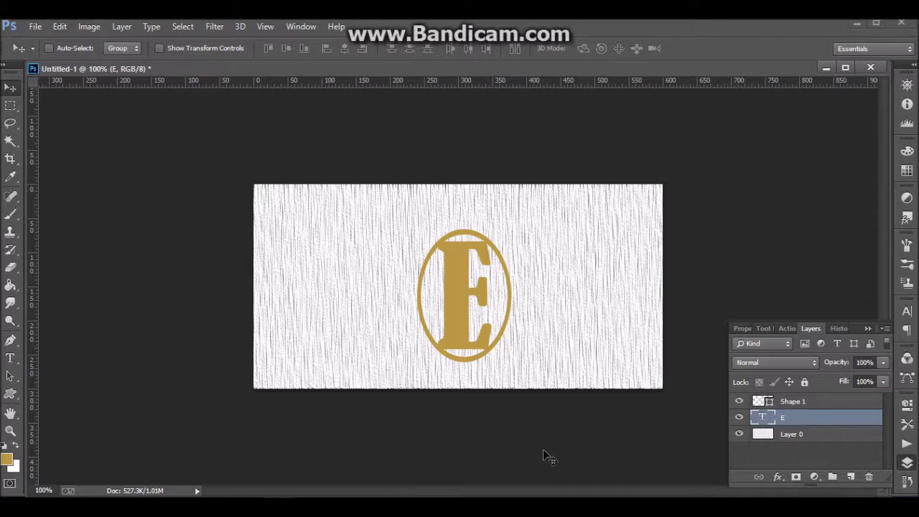
# Create a 10 pt text layer at lower left, typing then erasing 'ctrl+g'.
pyautogui.click(11, 359)
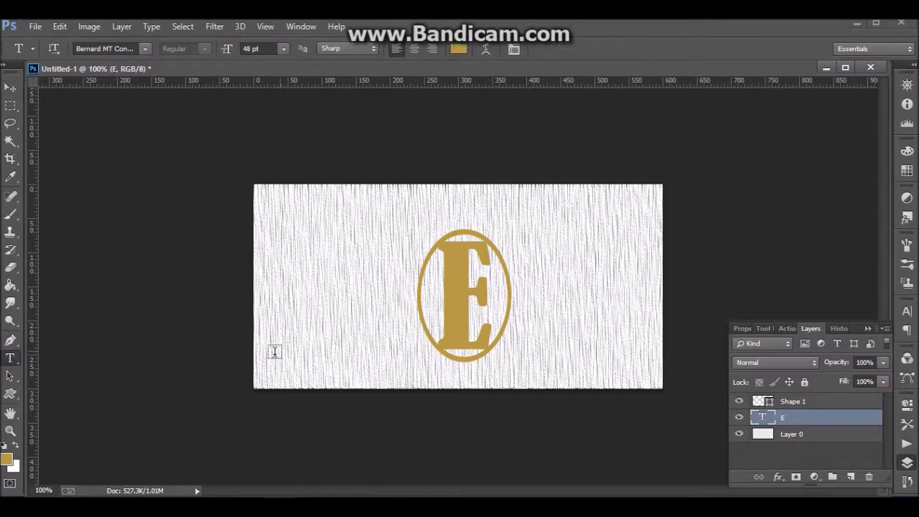
pyautogui.click(274, 353)
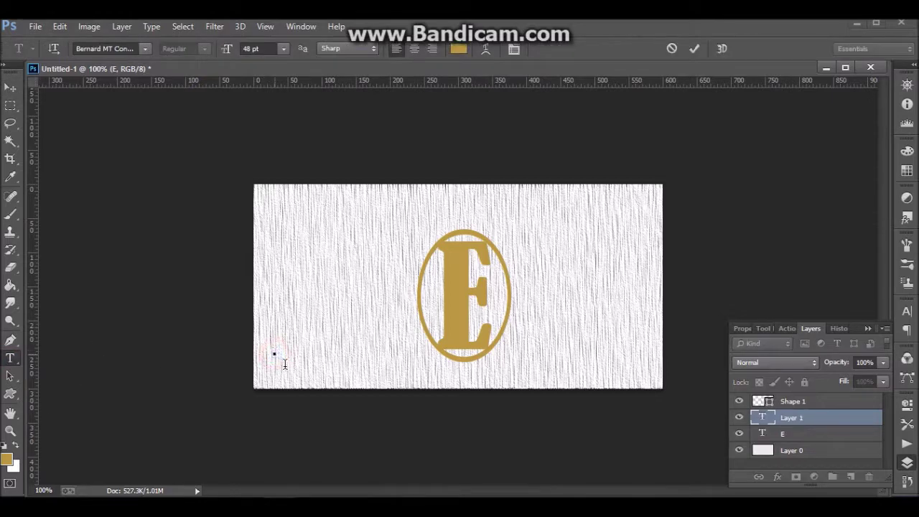
pyautogui.click(283, 48)
pyautogui.click(280, 129)
pyautogui.write('ctrl+g')
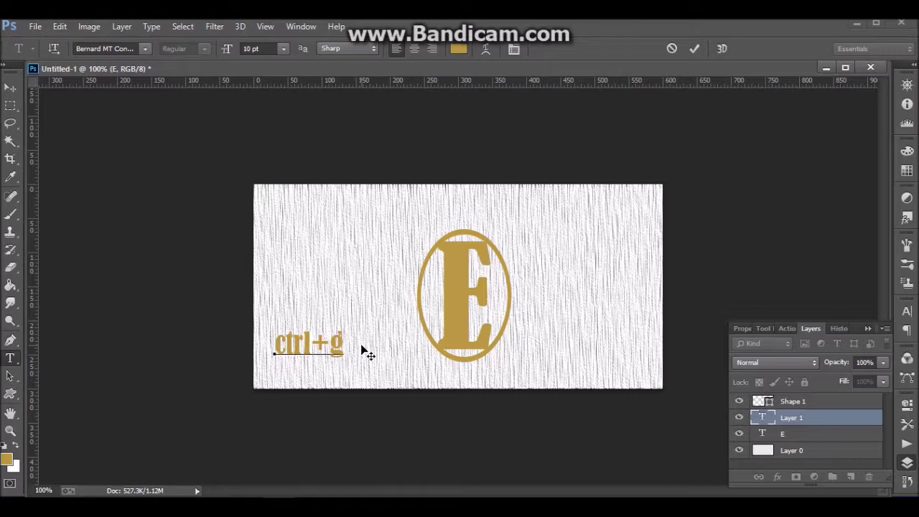
pyautogui.press('BackSpace')
pyautogui.press('BackSpace')
pyautogui.press('BackSpace')
pyautogui.press('BackSpace')
pyautogui.press('BackSpace')
pyautogui.press('BackSpace')
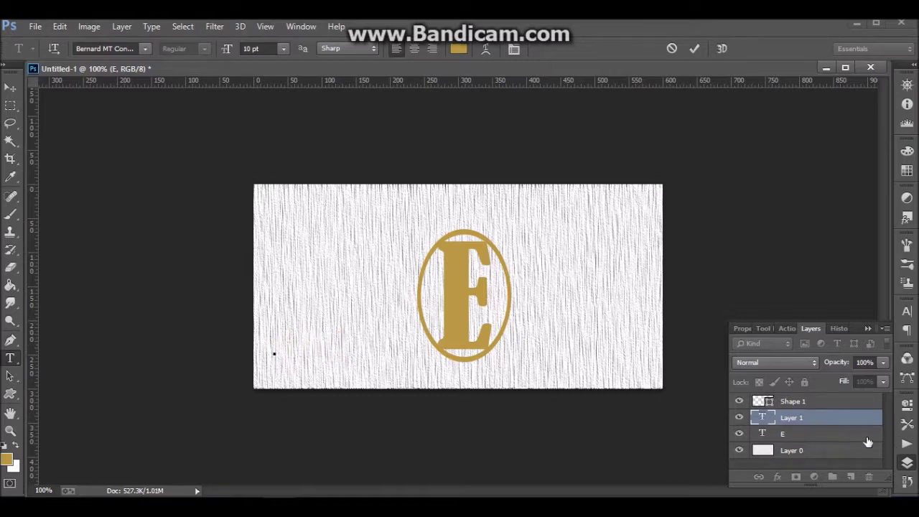
pyautogui.press('ctrl')
# Group Shape 1 and the E layer into Group 1 and shift it slightly up-left.
pyautogui.click(9, 88)
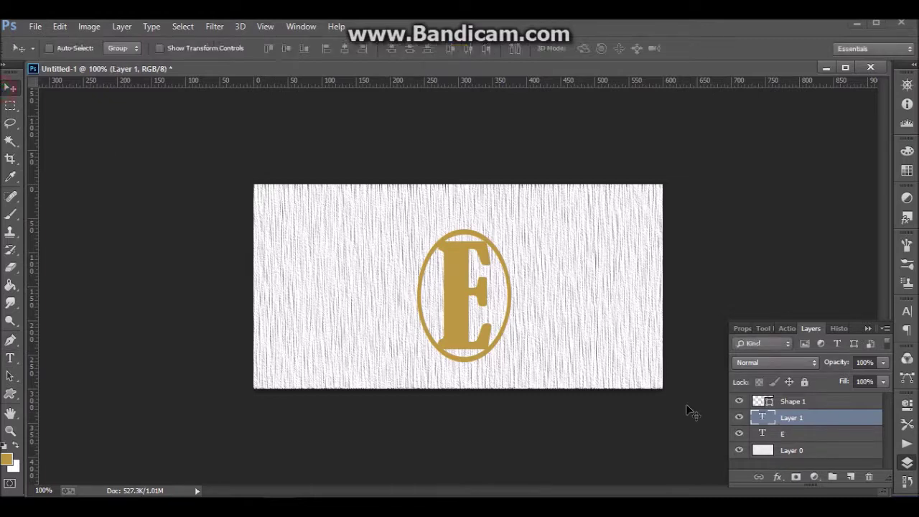
pyautogui.click(786, 436)
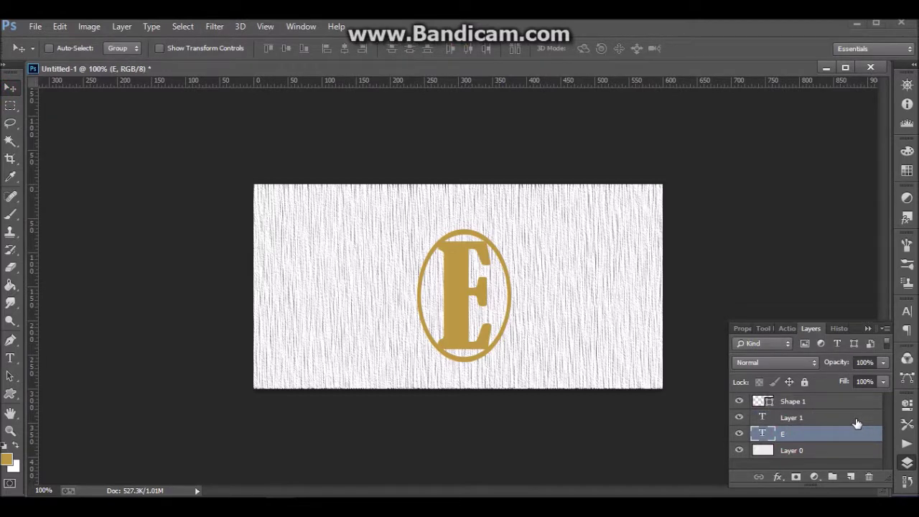
pyautogui.keyDown('ctrl'); pyautogui.click(767, 401); pyautogui.keyUp('ctrl')
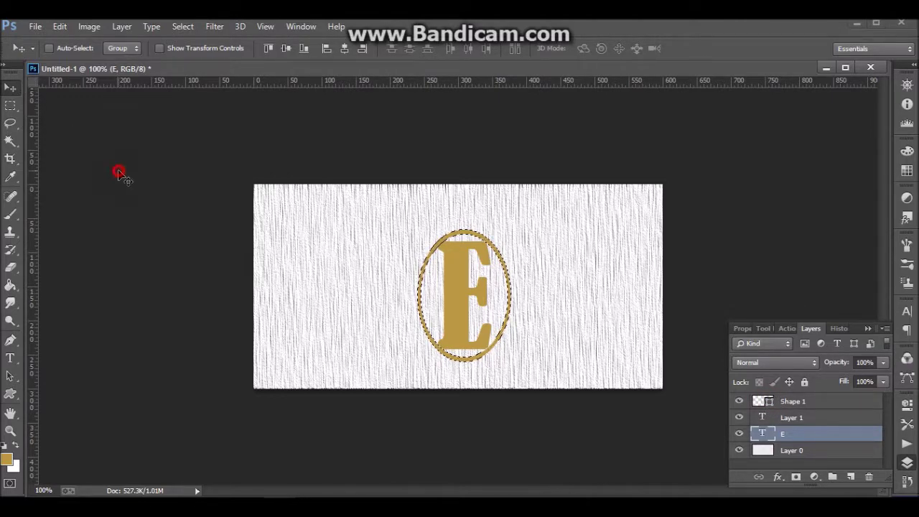
pyautogui.hotkey('ctrl', 'd')
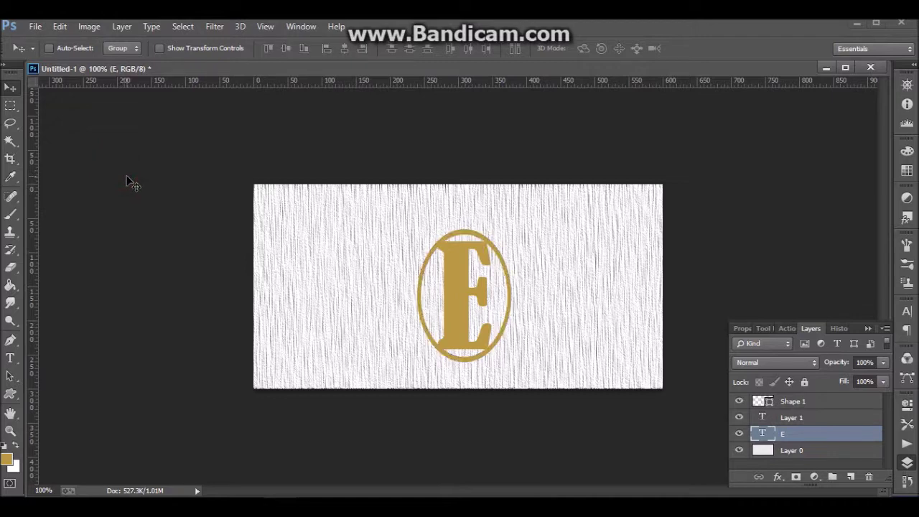
pyautogui.click(790, 402)
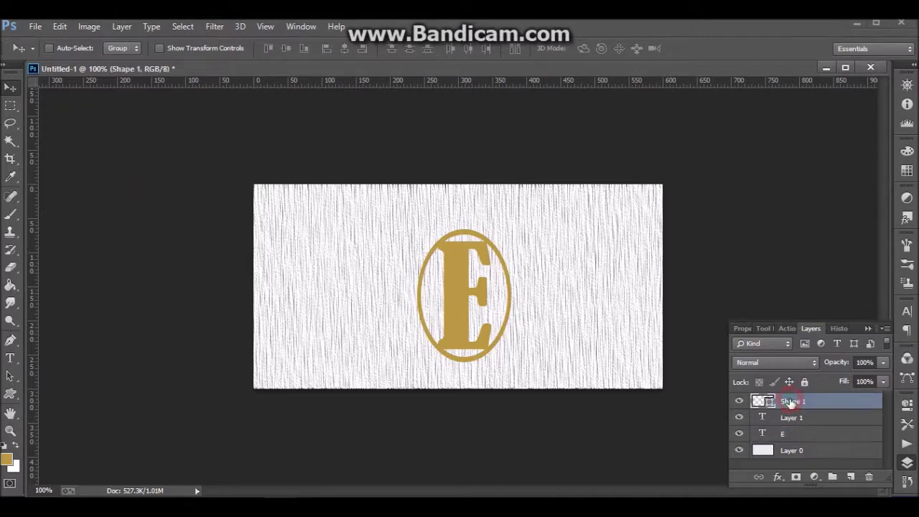
pyautogui.keyDown('ctrl'); pyautogui.click(805, 435); pyautogui.keyUp('ctrl')
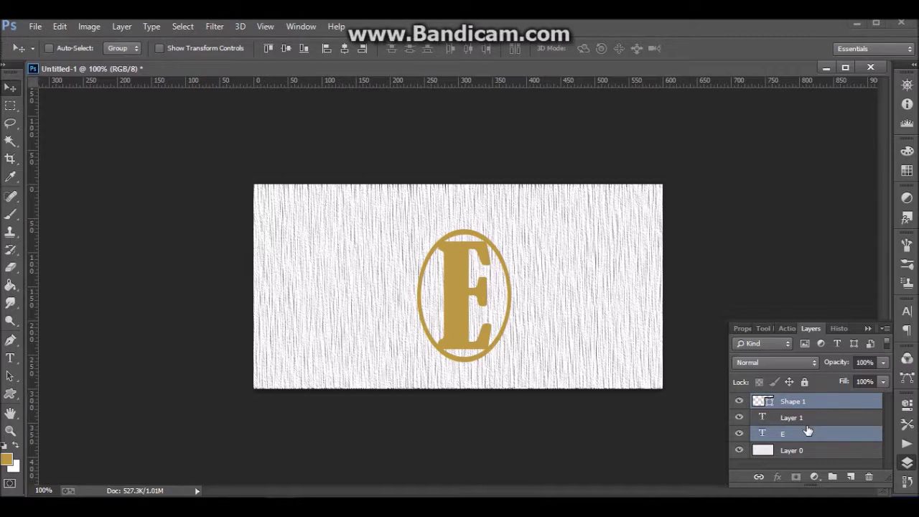
pyautogui.hotkey('ctrl', 'g')
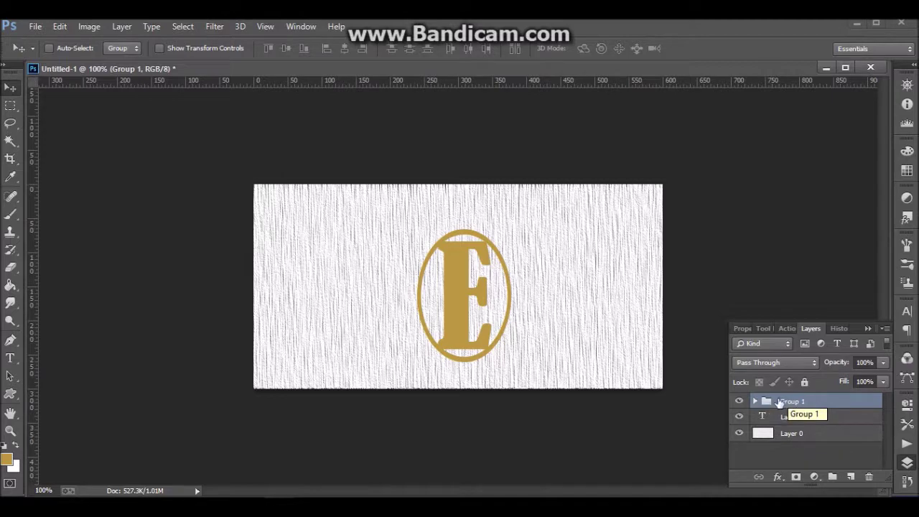
pyautogui.moveTo(457, 285)
pyautogui.mouseDown()
pyautogui.moveTo(436, 268)
pyautogui.moveTo(442, 287)
pyautogui.mouseUp()
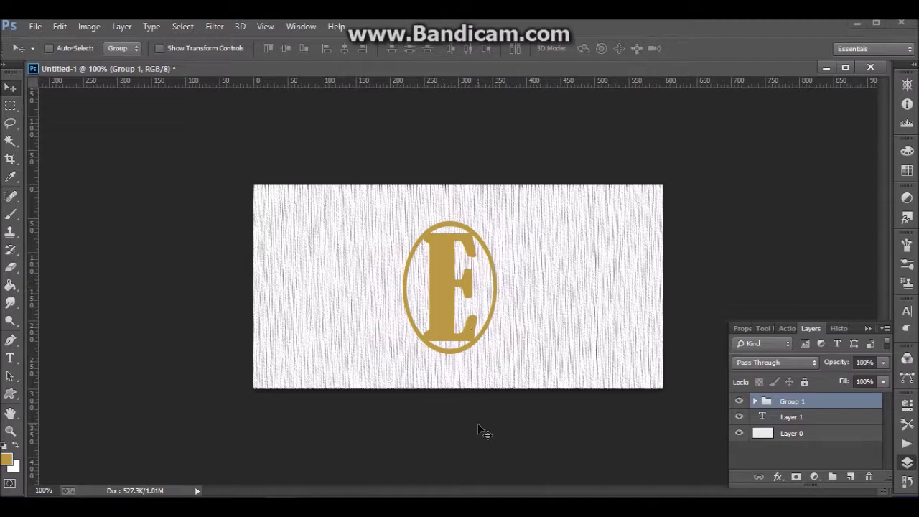
pyautogui.click(437, 308)
# Nudge Group 1 right, set its blend mode to Color Burn, and add Bevel & Emboss.
pyautogui.moveTo(439, 306); pyautogui.dragTo(439, 309)
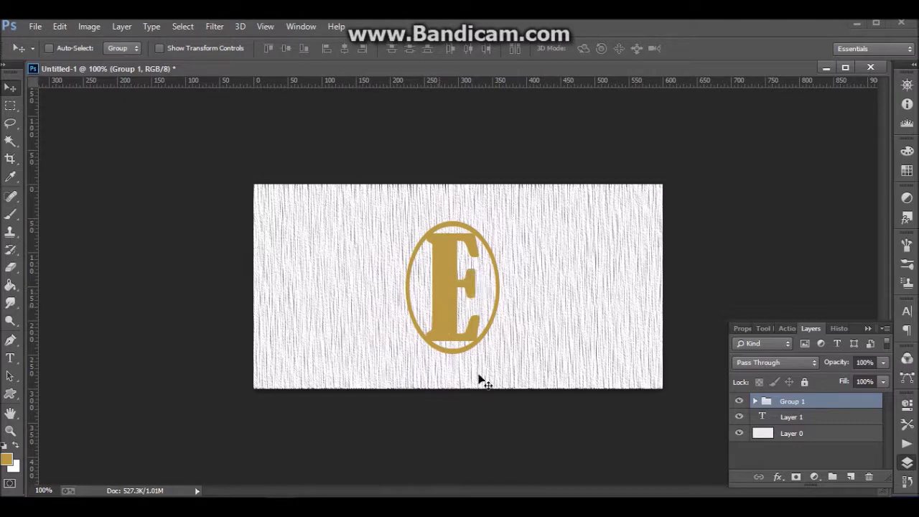
pyautogui.click(814, 361)
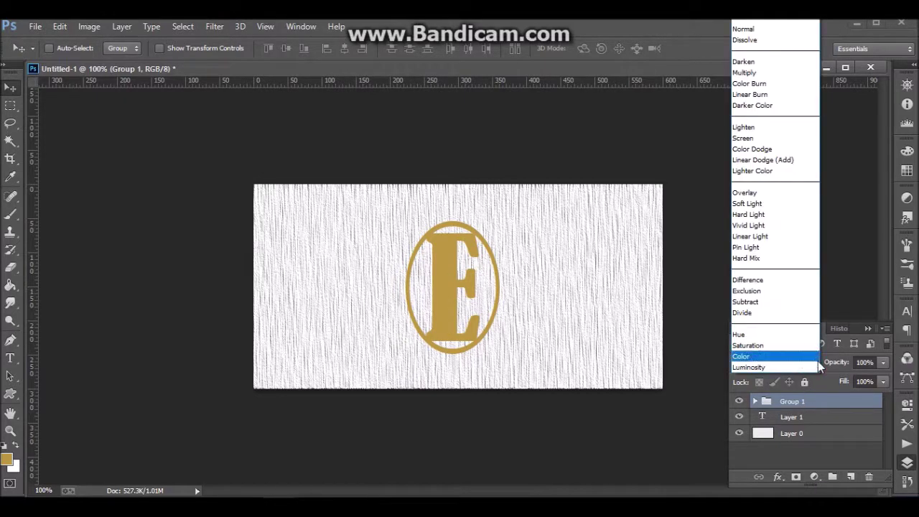
pyautogui.click(781, 84)
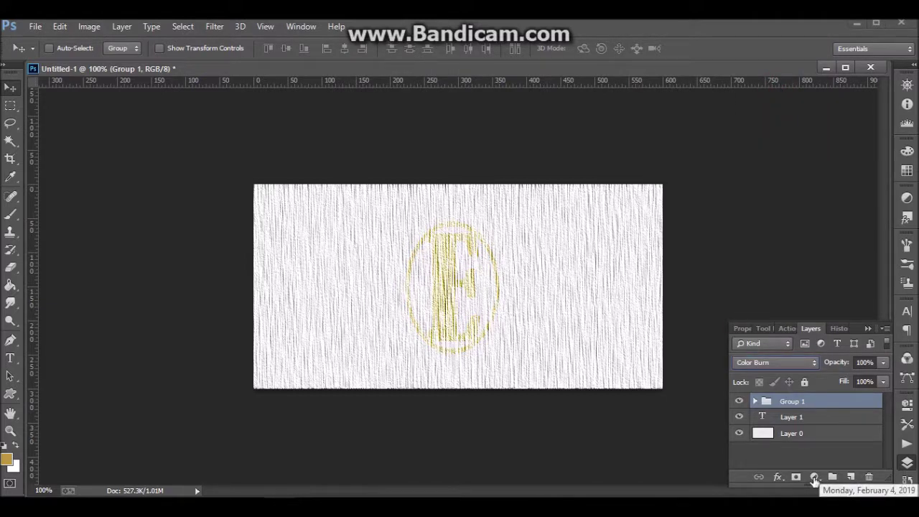
pyautogui.click(777, 477)
pyautogui.click(790, 329)
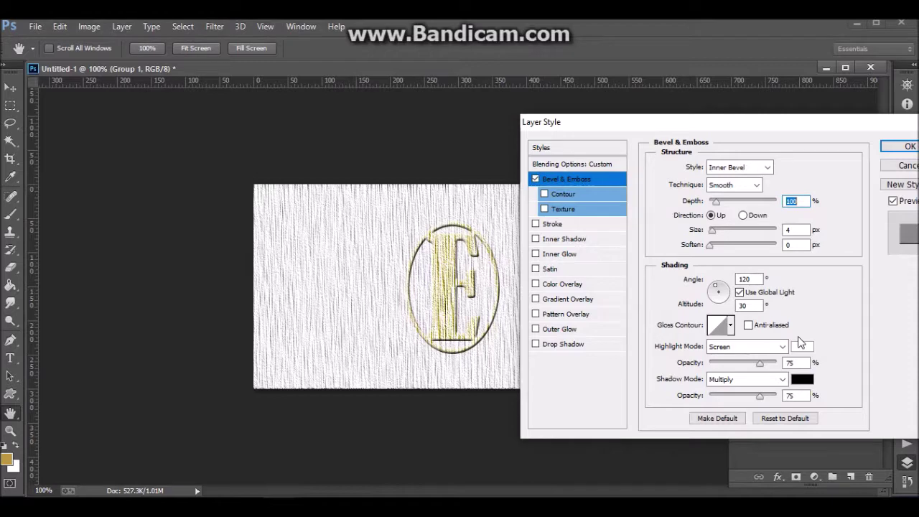
# Give Group 1 Inner Shadow and Drop Shadow effects, leaving Color Overlay and Inner Glow off.
pyautogui.click(536, 239)
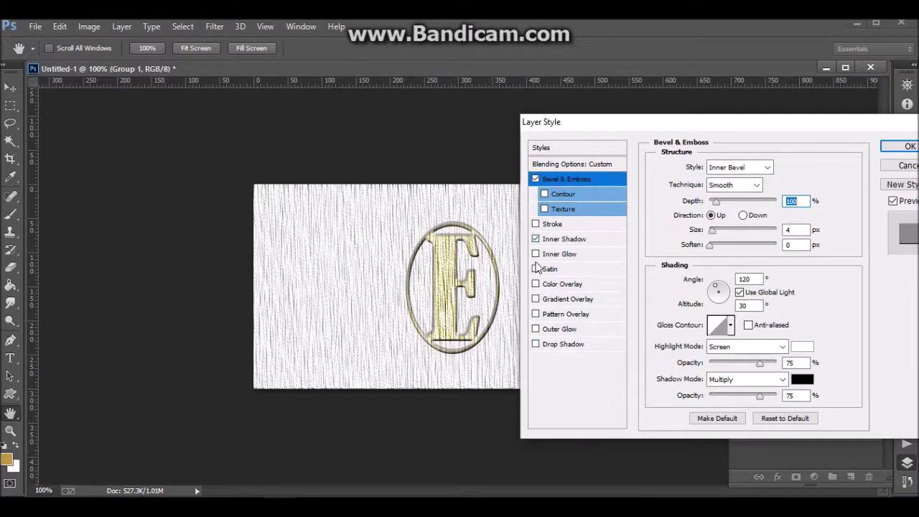
pyautogui.click(537, 285)
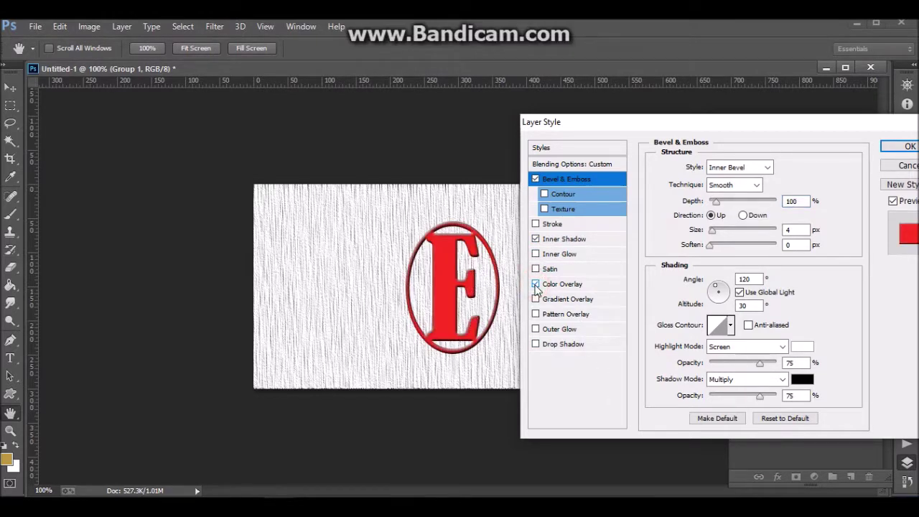
pyautogui.click(535, 284)
pyautogui.click(535, 254)
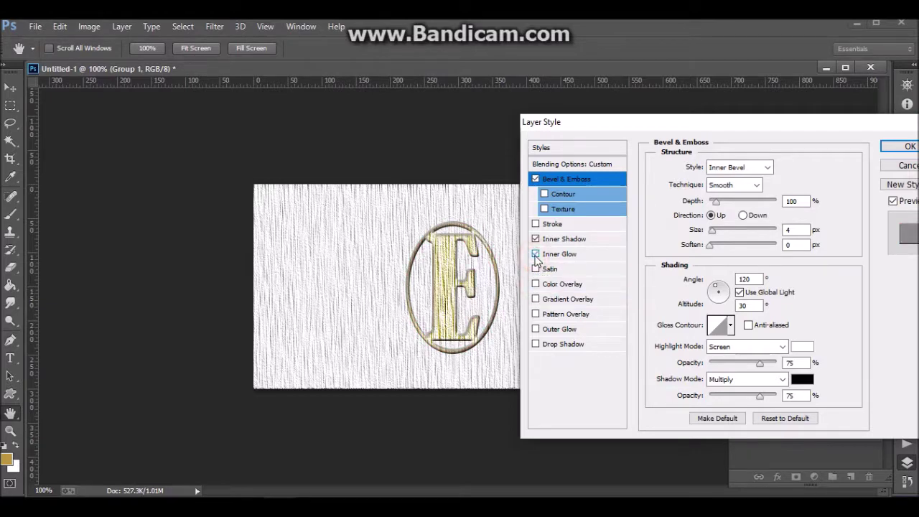
pyautogui.click(535, 254)
pyautogui.click(535, 345)
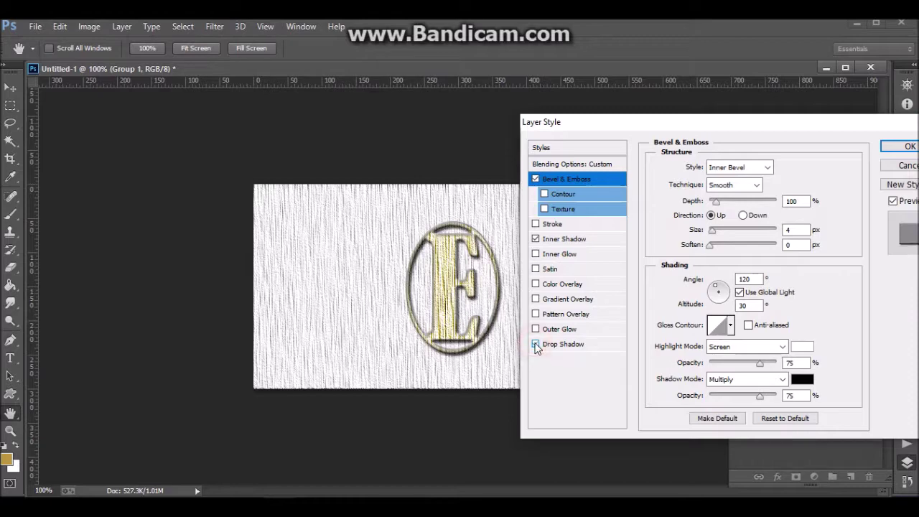
pyautogui.click(909, 148)
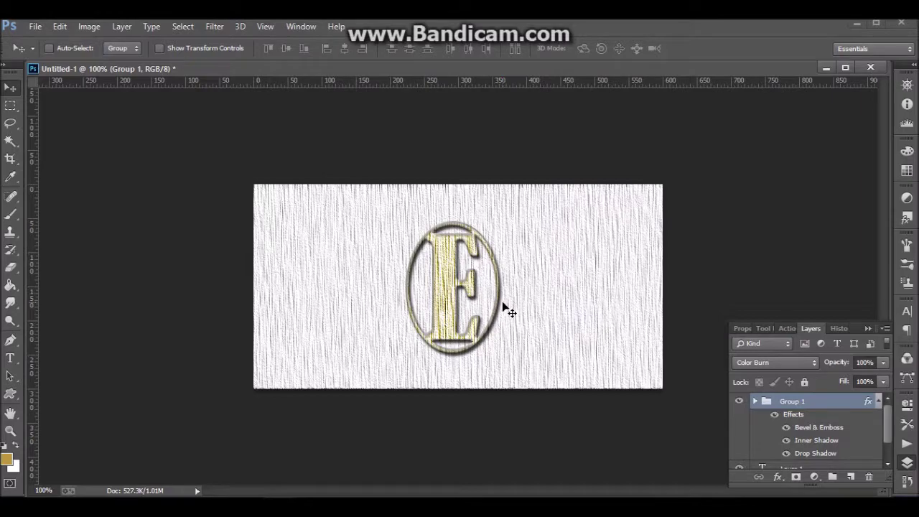
pyautogui.scroll(1, 506, 312)
pyautogui.scroll(1, 502, 309)
pyautogui.scroll(2, 524, 319)
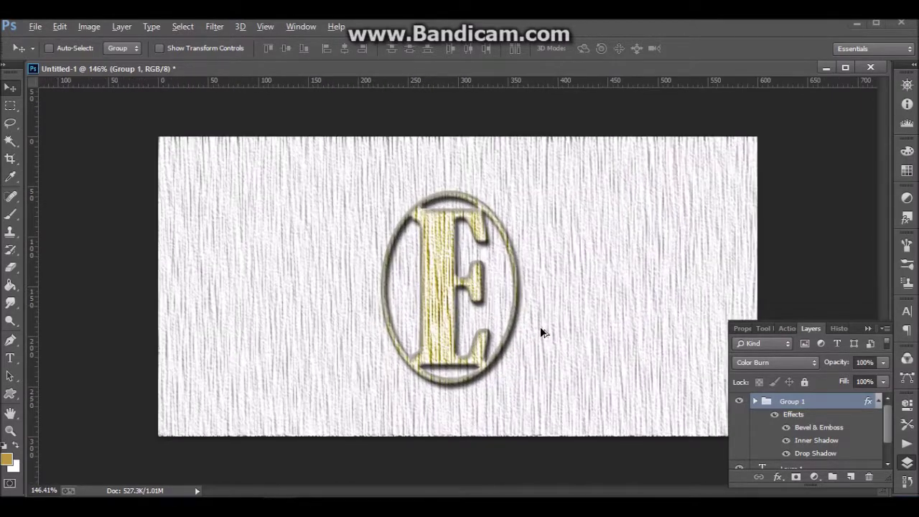
pyautogui.scroll(1, 542, 329)
pyautogui.scroll(-1, 583, 338)
pyautogui.scroll(-1, 583, 337)
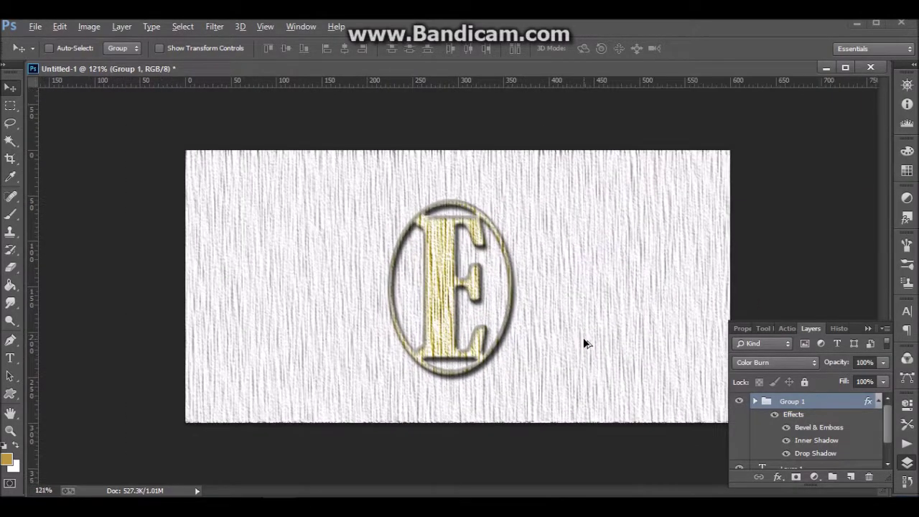
pyautogui.scroll(-2, 583, 337)
pyautogui.press('alt')
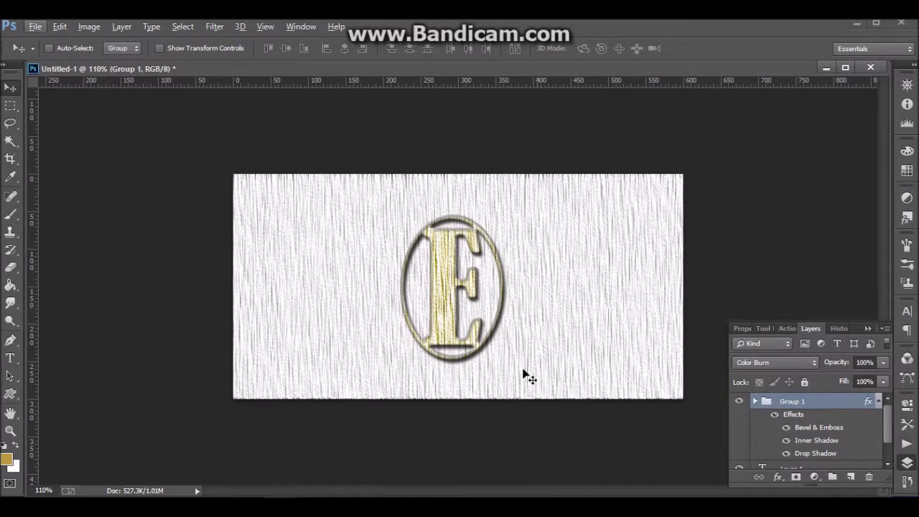
pyautogui.scroll(1, 536, 285)
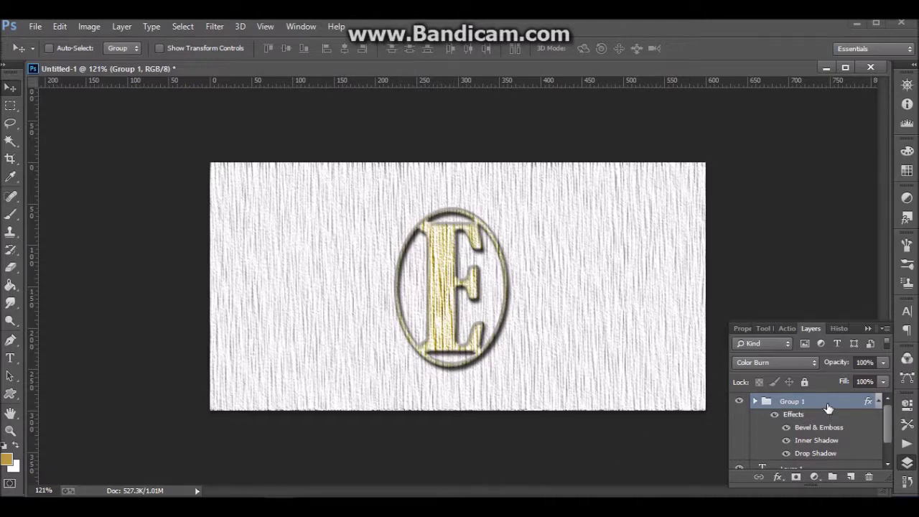
# Set Group 1's blend mode to Color Dodge after trying and reverting Soft Light.
pyautogui.click(816, 364)
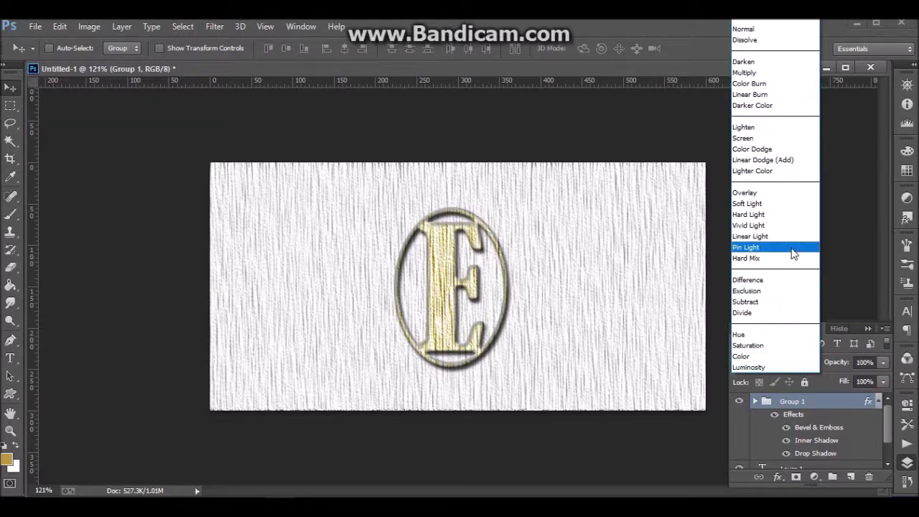
pyautogui.click(784, 206)
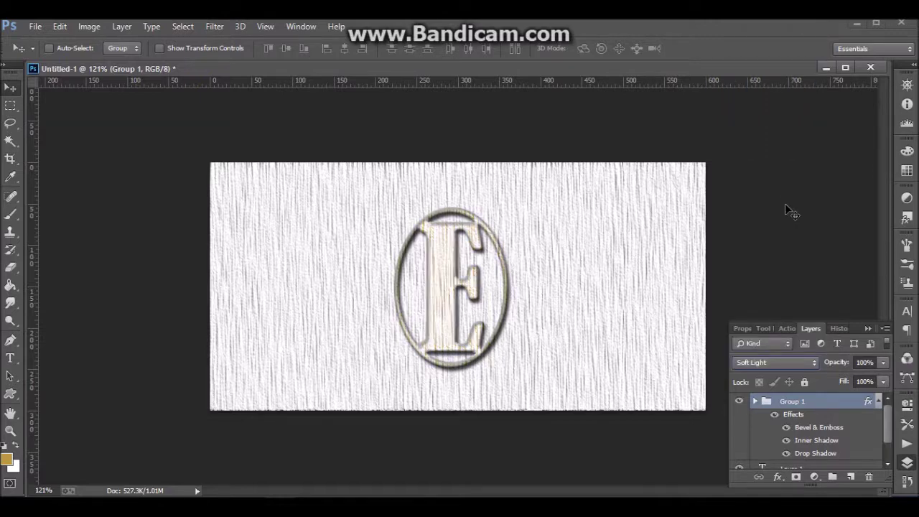
pyautogui.hotkey('shift', 'alt', 'b')
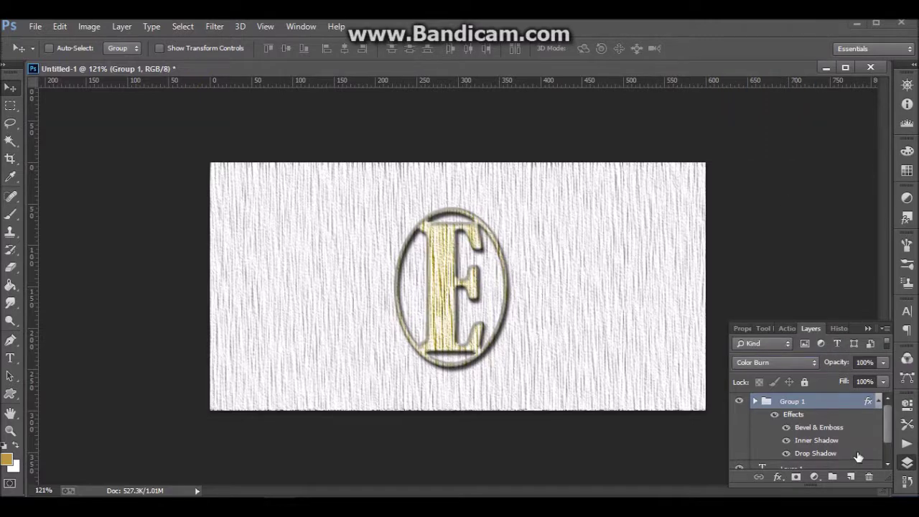
pyautogui.click(816, 362)
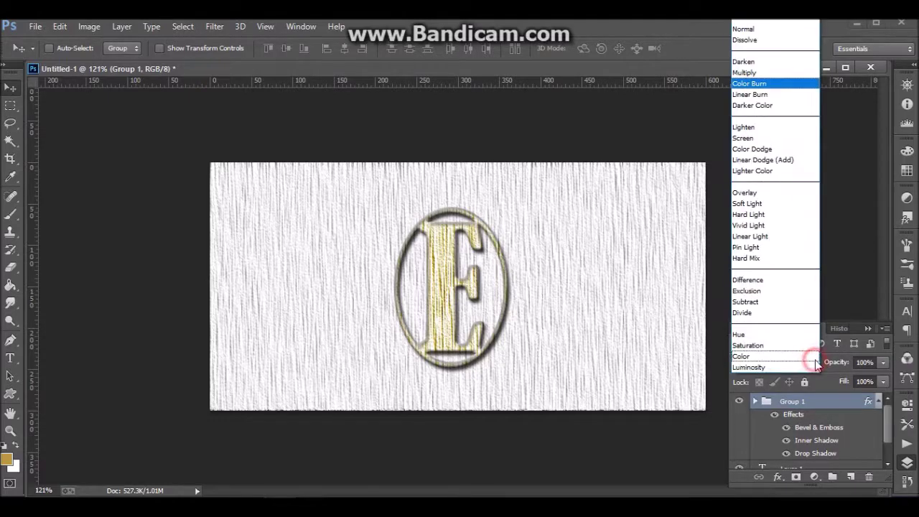
pyautogui.click(791, 147)
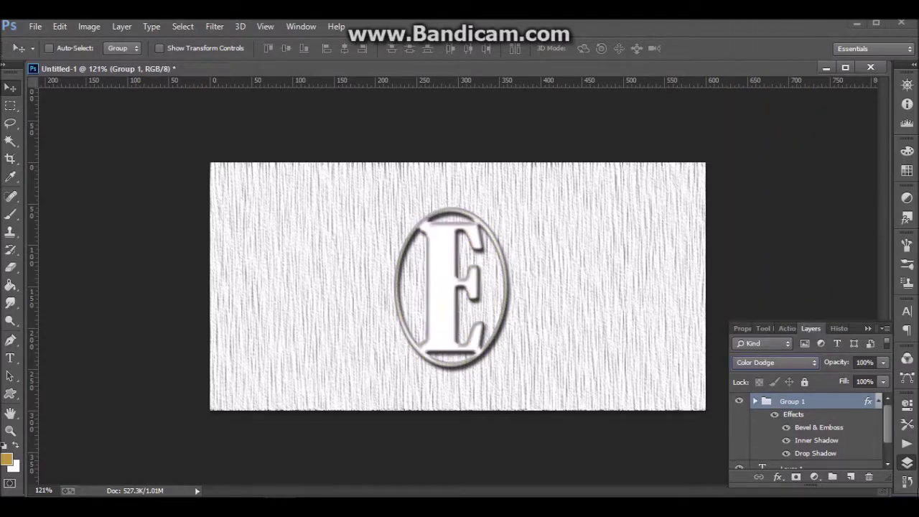